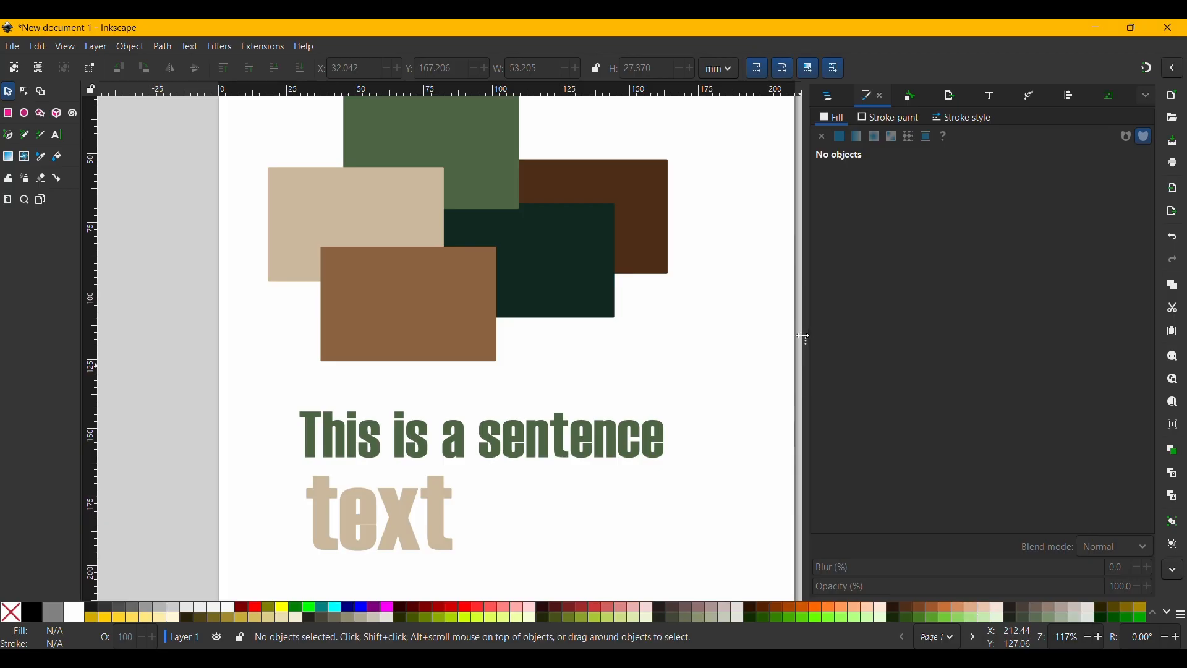
Collapse the docked dialogs to enlarge the canvas, and raise the dark green rectangle above the other rectangles.
drag(812, 341, 1079, 337)
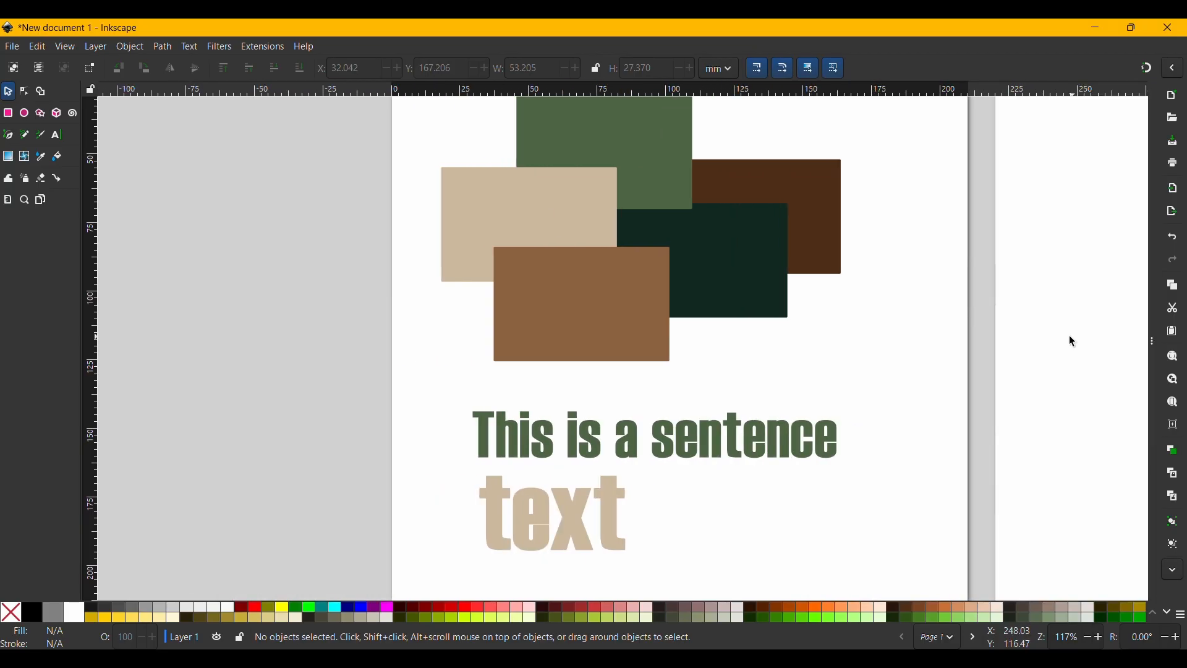
mouse_move(935, 285)
mouse_down()
mouse_move(894, 327)
mouse_move(855, 294)
mouse_move(851, 268)
mouse_move(850, 287)
mouse_up()
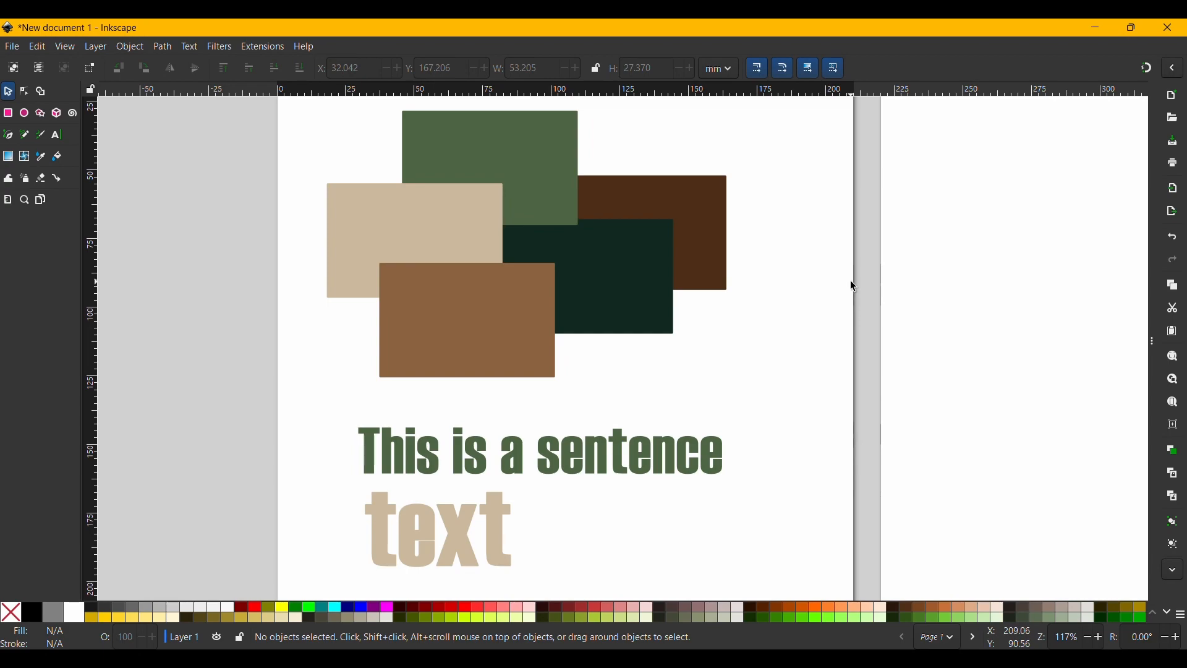
click(659, 290)
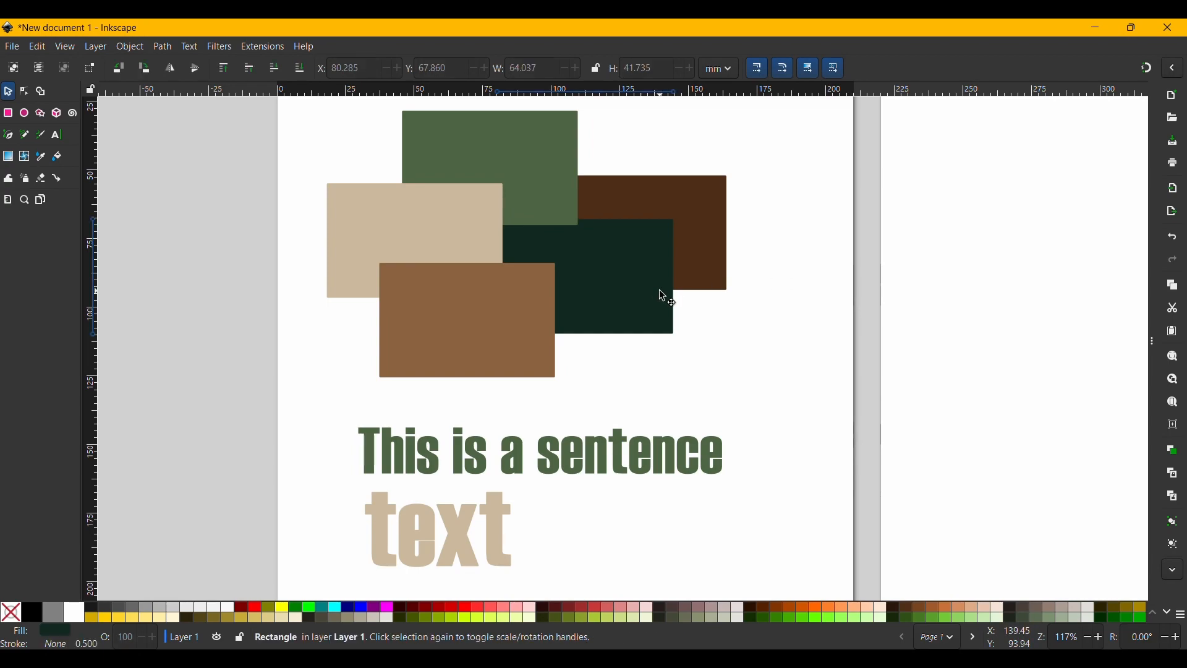
key(Home)
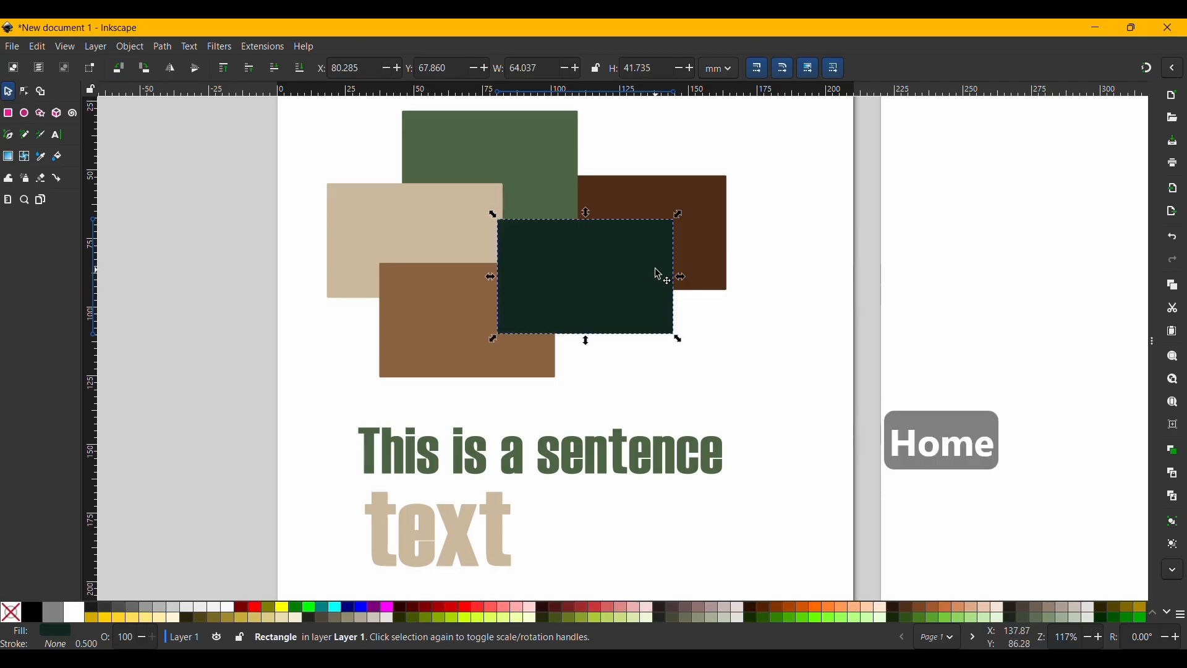
Swap the places of the dark green and tan rectangles, placing them at about X 19.9, Y 53.4 mm and X 78.3, Y 66.3 mm.
drag(442, 219, 477, 193)
click(643, 231)
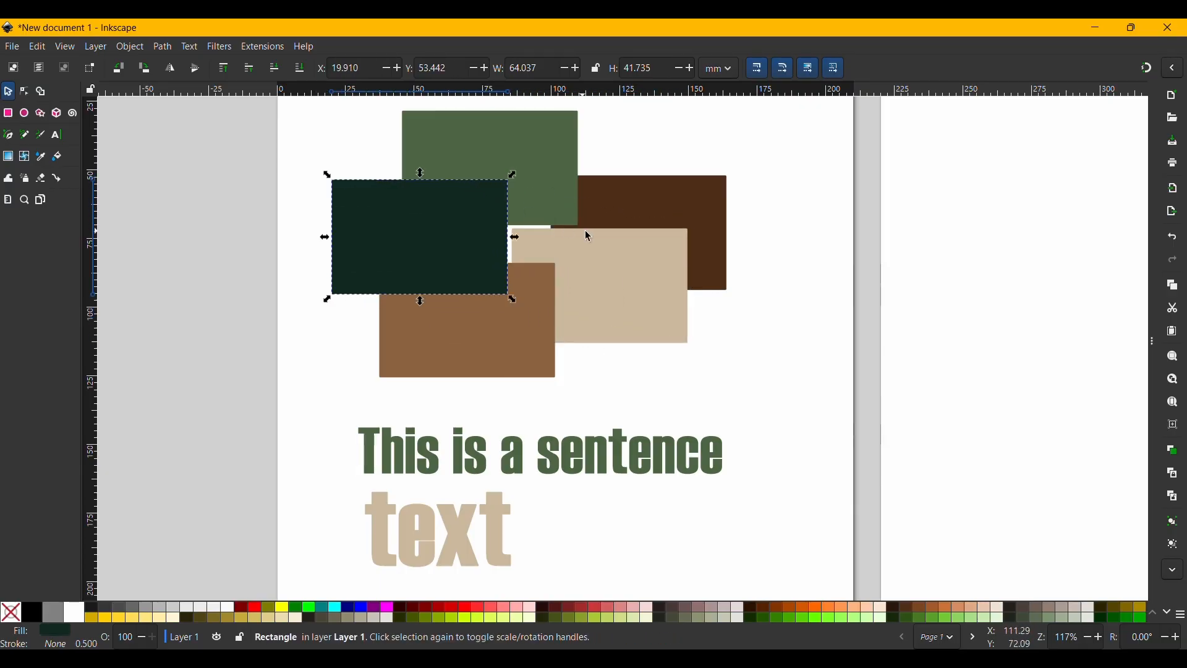
drag(623, 250, 603, 237)
click(763, 288)
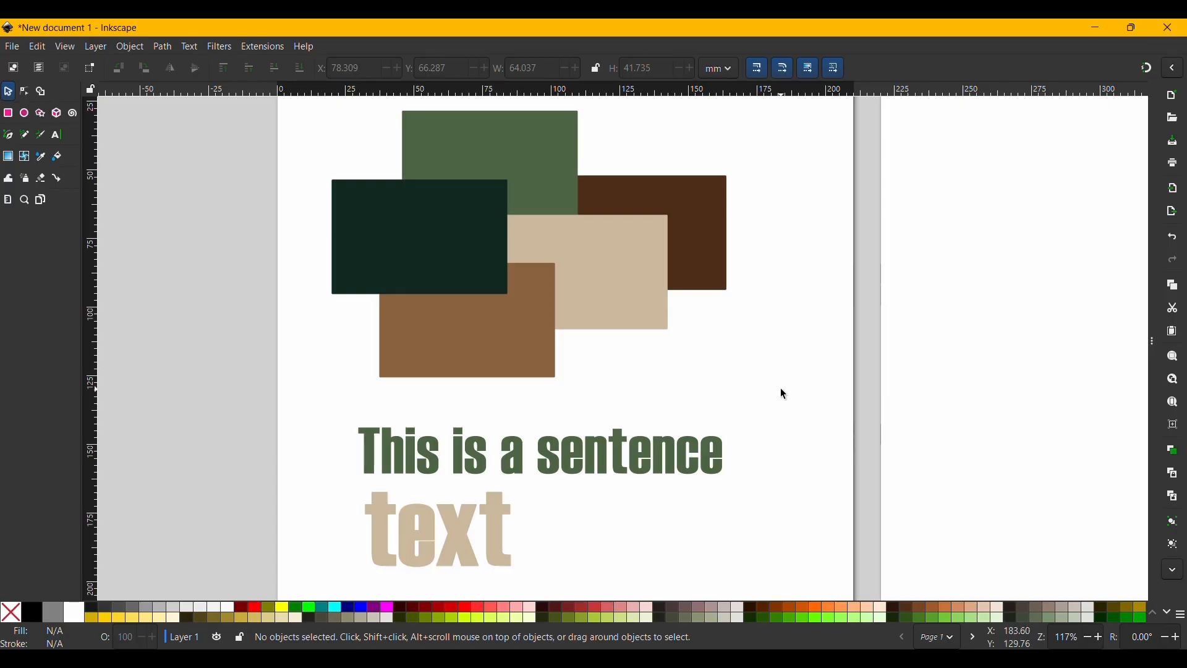
Shift the dark green rectangle to about X 17.2, Y 49.4 mm and the medium green rectangle to about X 54.3, Y 32 mm.
mouse_move(477, 246)
mouse_down()
mouse_move(449, 208)
mouse_move(471, 235)
mouse_up()
drag(555, 176, 584, 179)
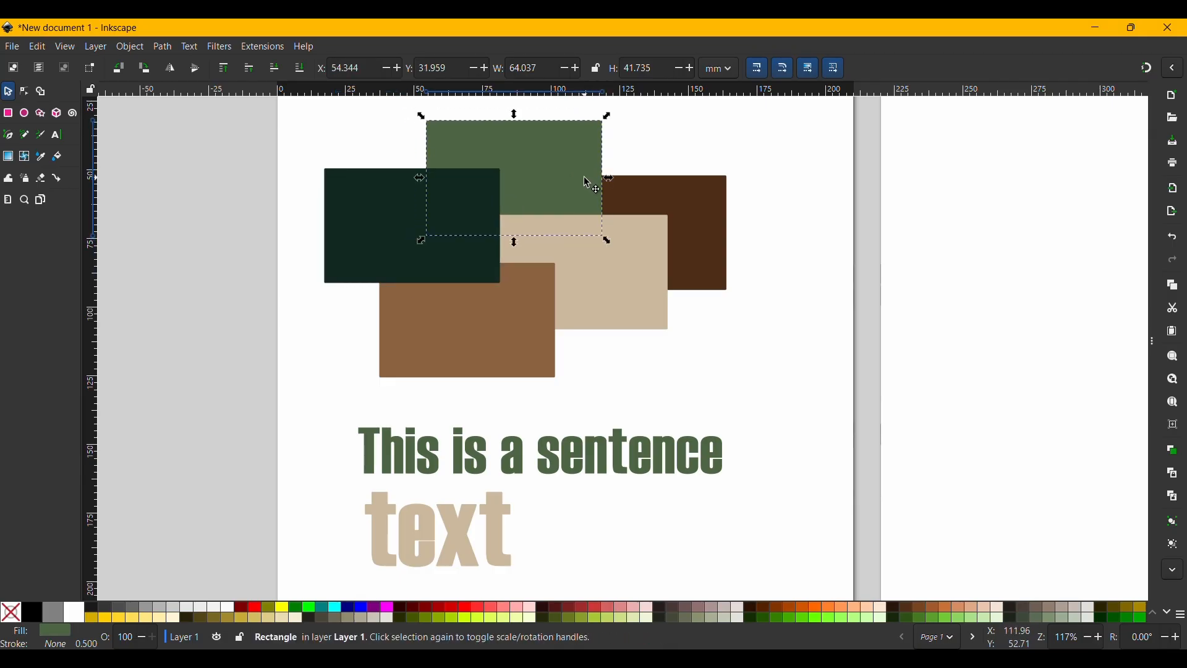
click(744, 189)
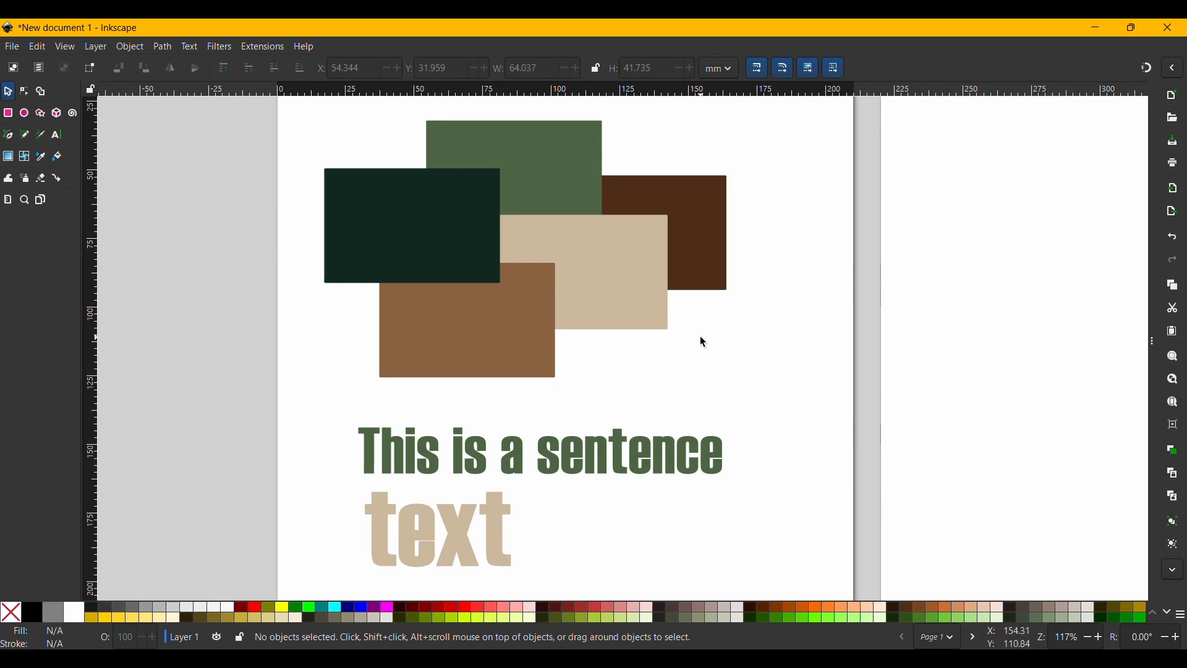
key(s)
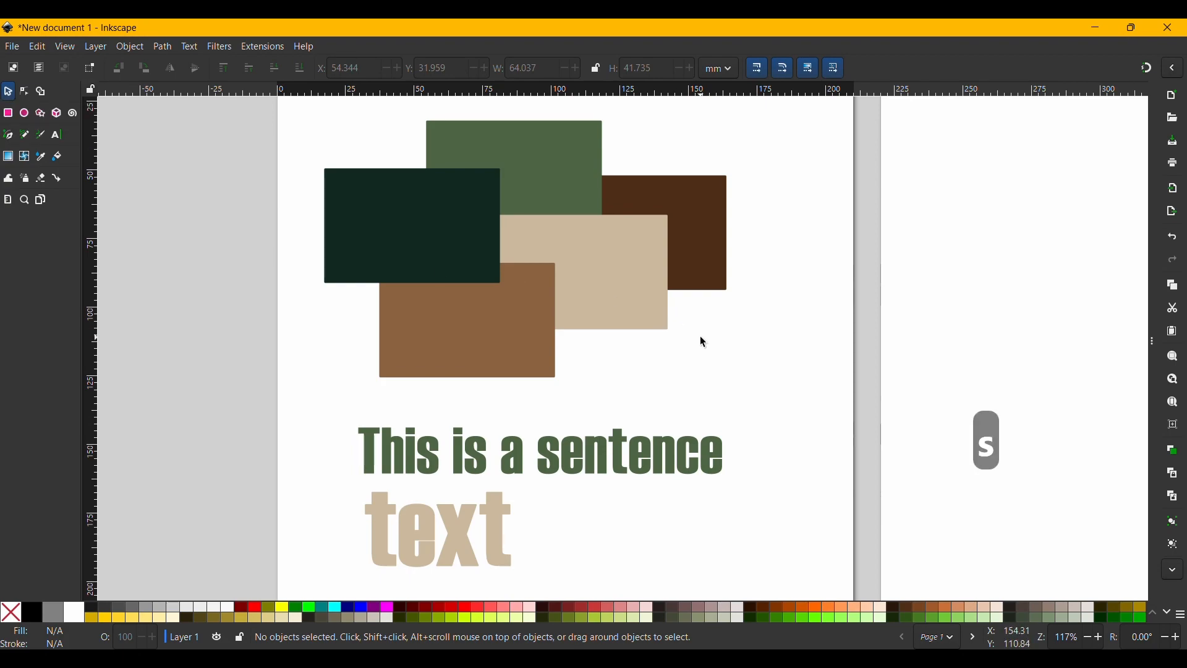
key(s)
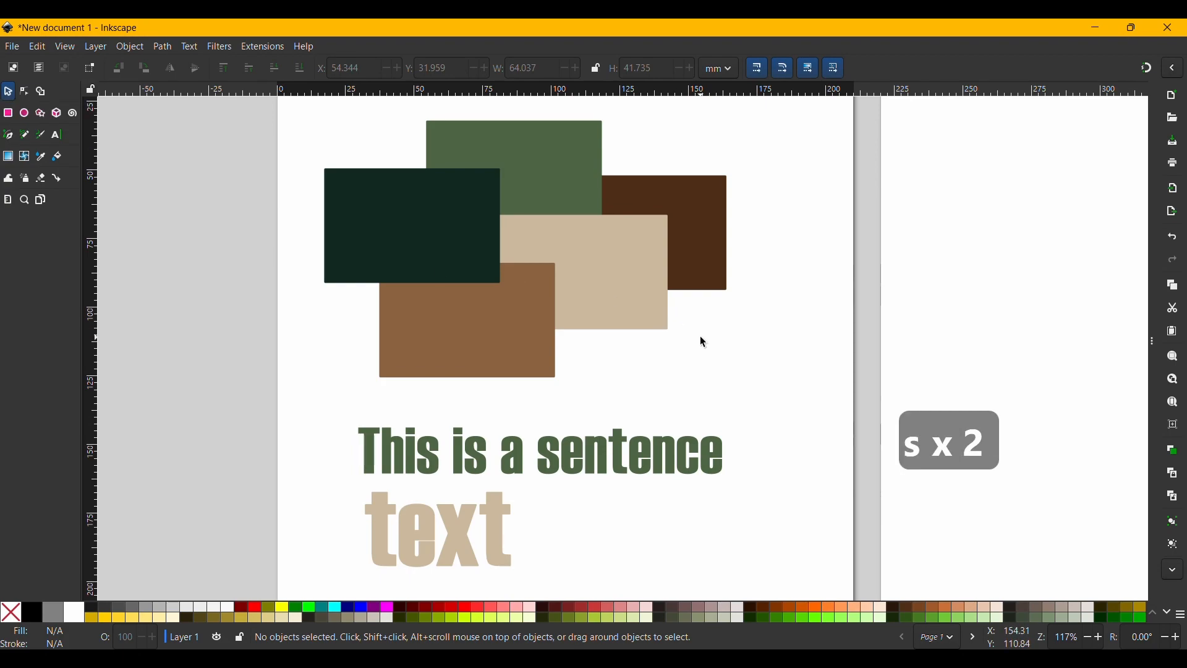
click(710, 253)
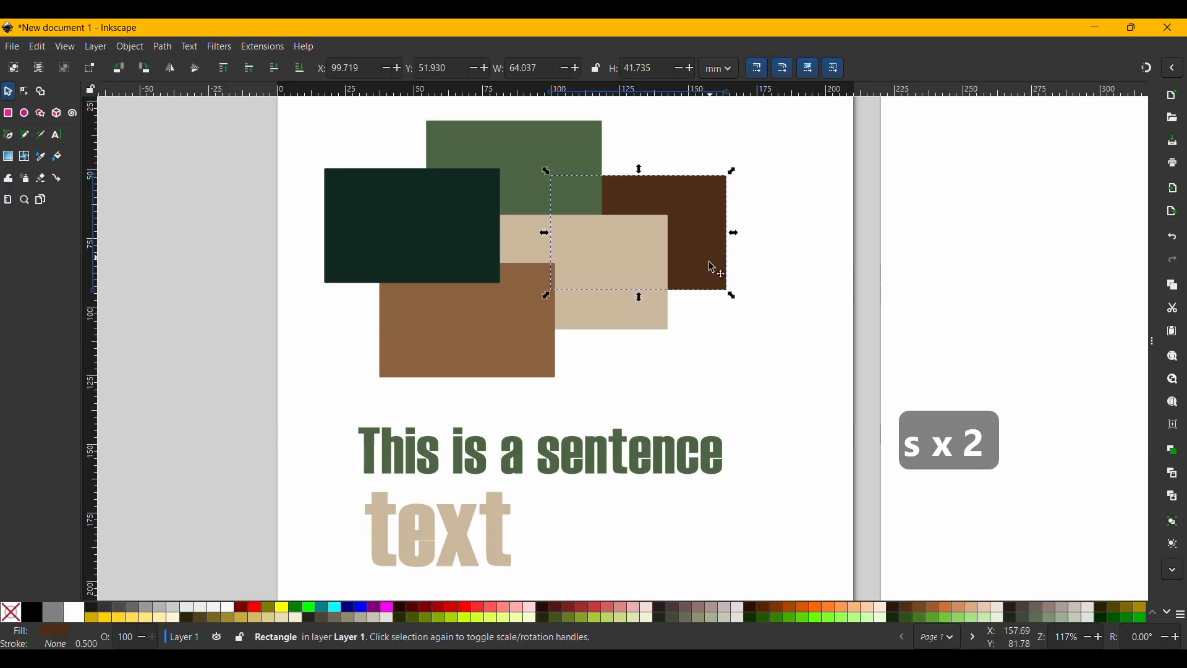
Start a Drop Shadow filter on the dark green rectangle with live preview enabled.
click(425, 243)
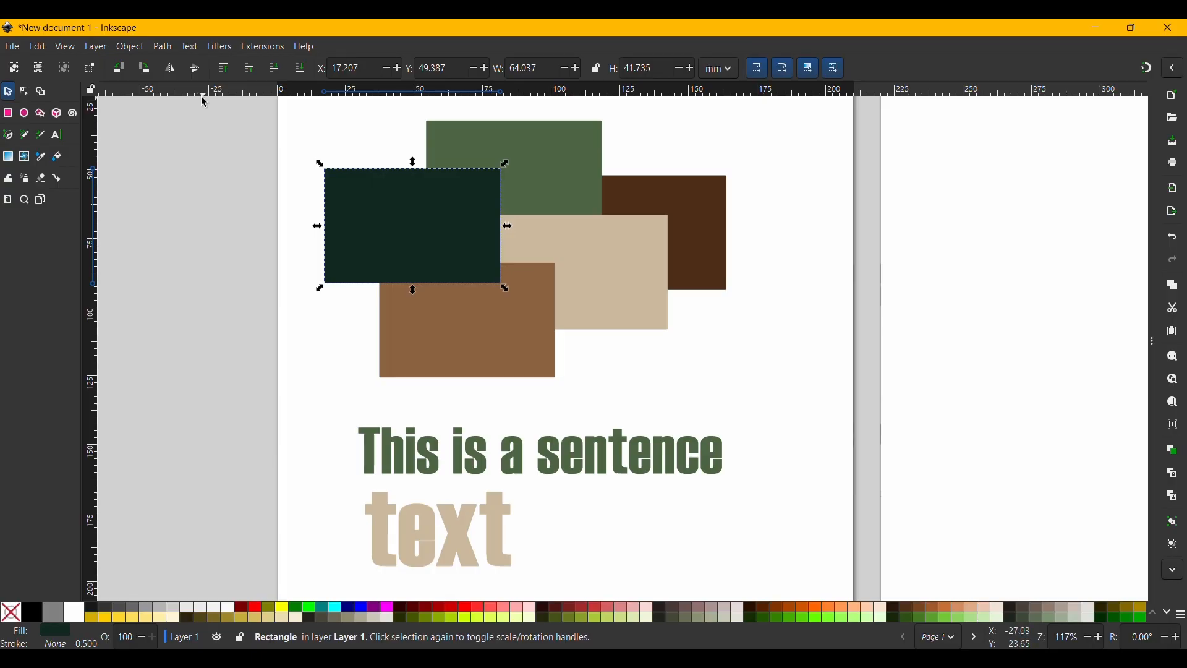
click(220, 47)
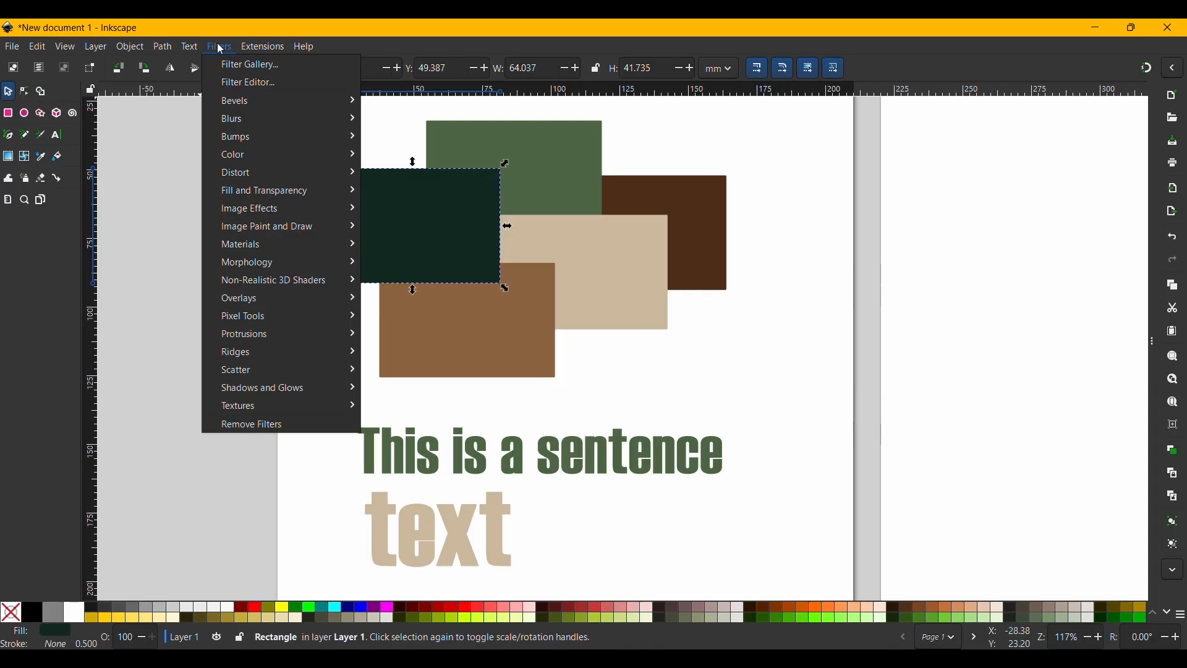
mouse_move(294, 391)
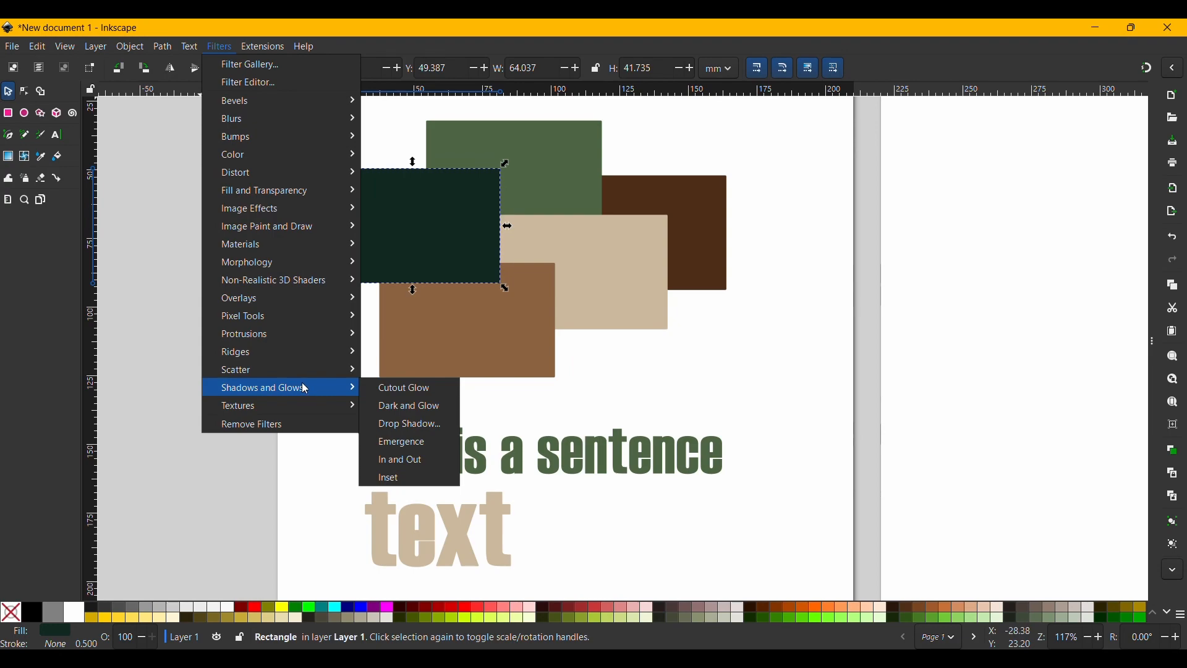
click(418, 423)
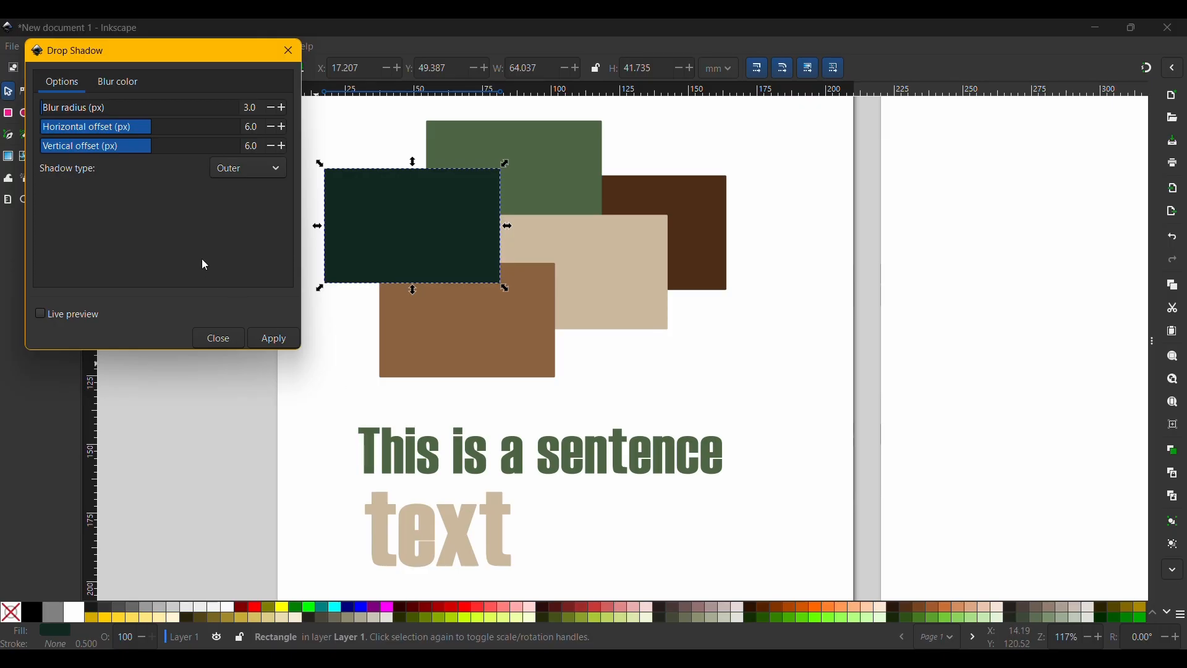
click(40, 314)
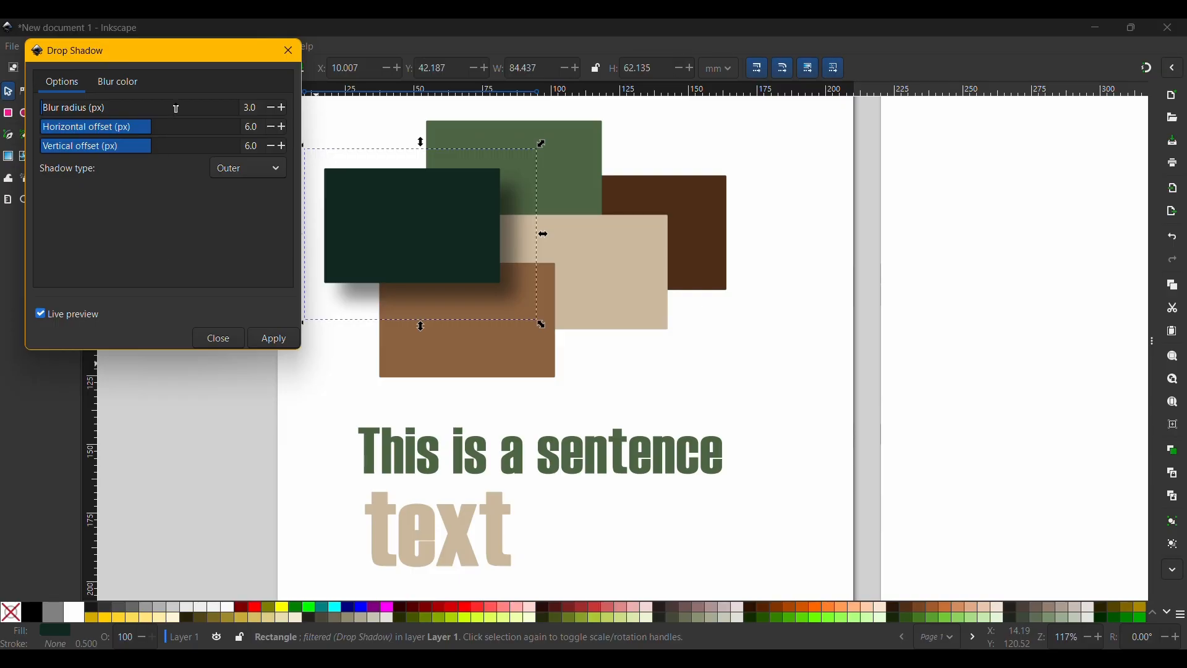
Try small and large blur radii for the drop shadow and settle on 6.8 px.
drag(176, 108, 90, 109)
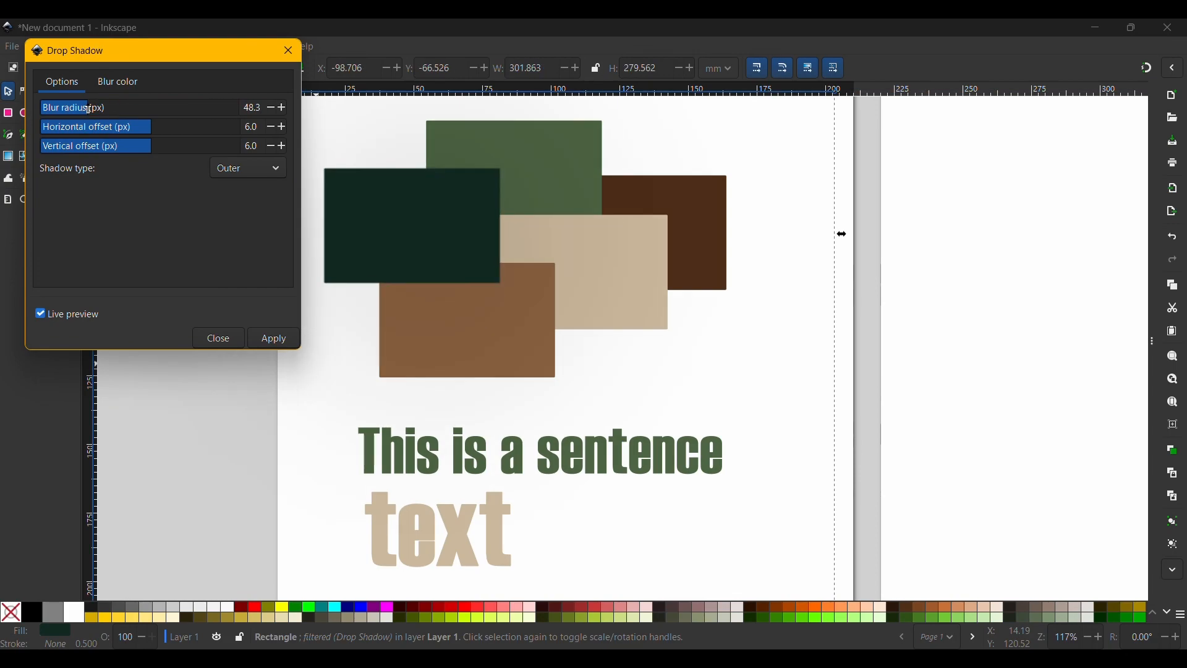
click(220, 108)
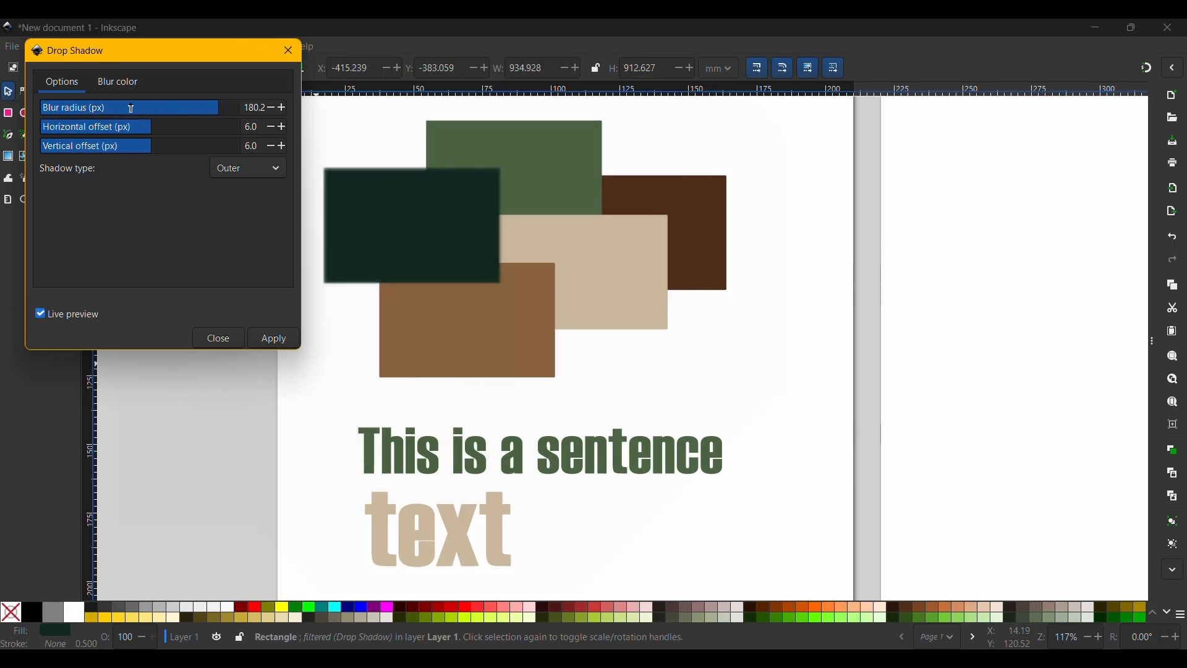
click(45, 108)
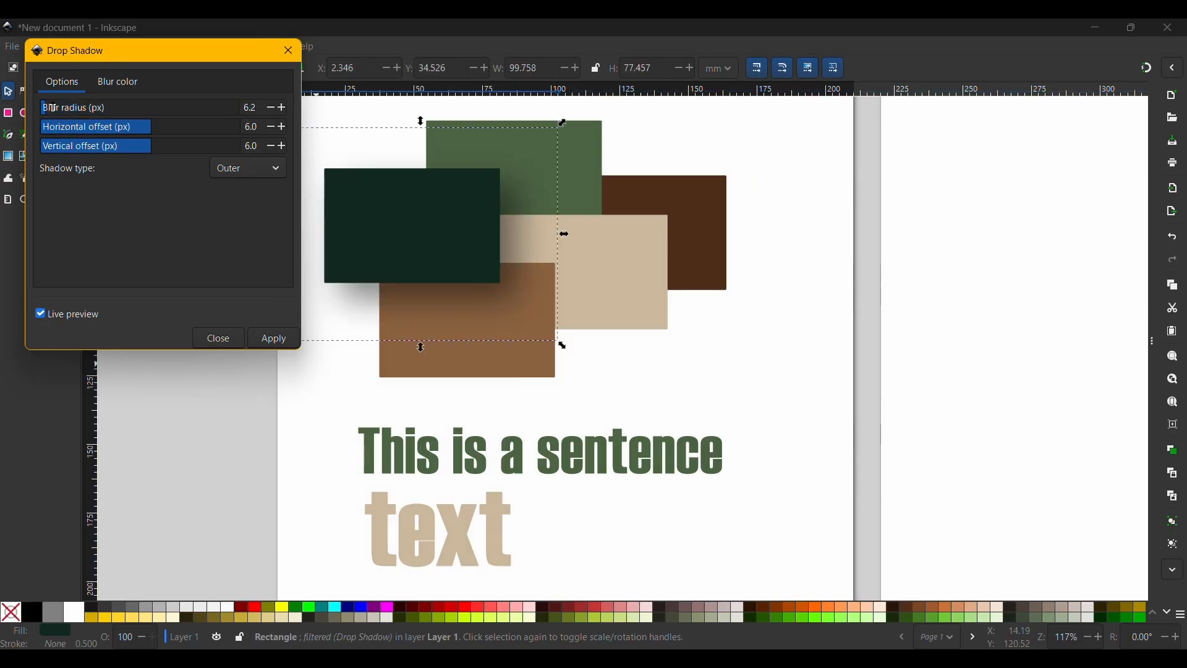
click(55, 108)
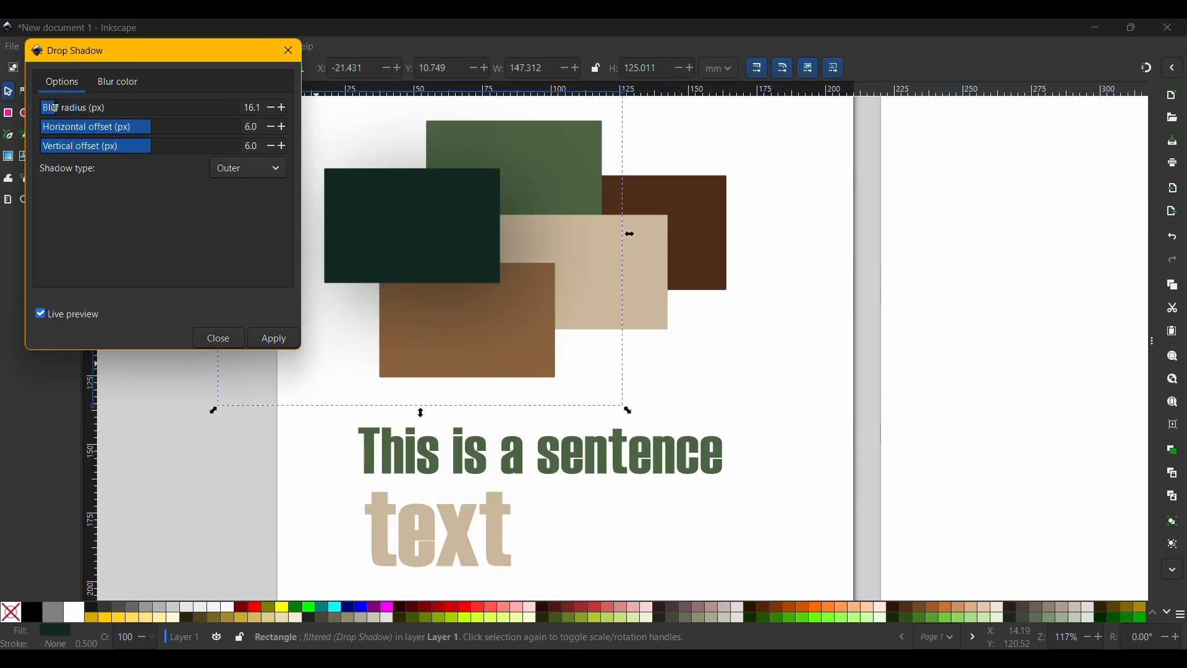
click(47, 108)
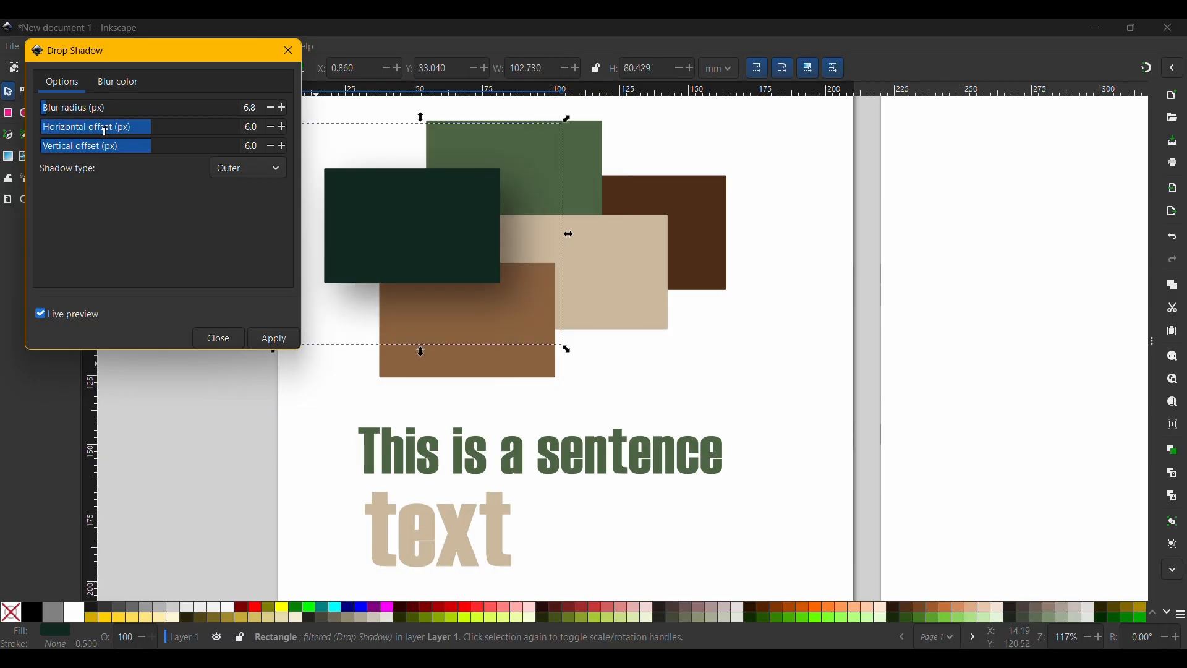
Try a horizontal shadow offset of up to 26.9 px and vertical offsets between -6.3 and 14.9 px.
click(159, 129)
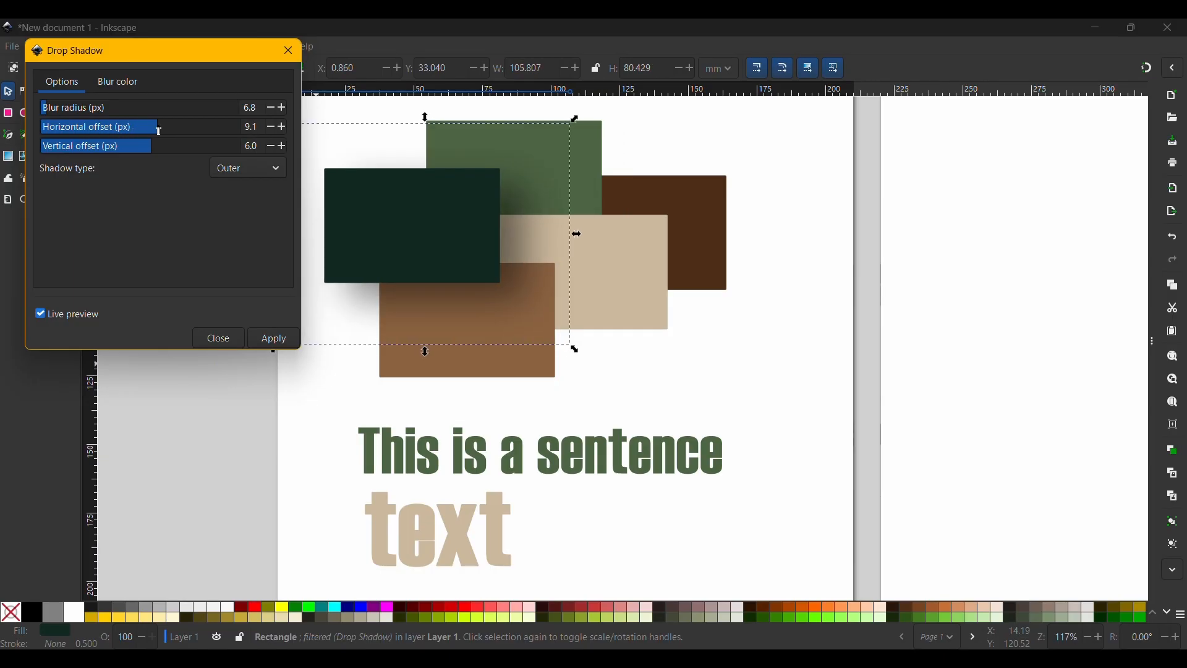
click(178, 130)
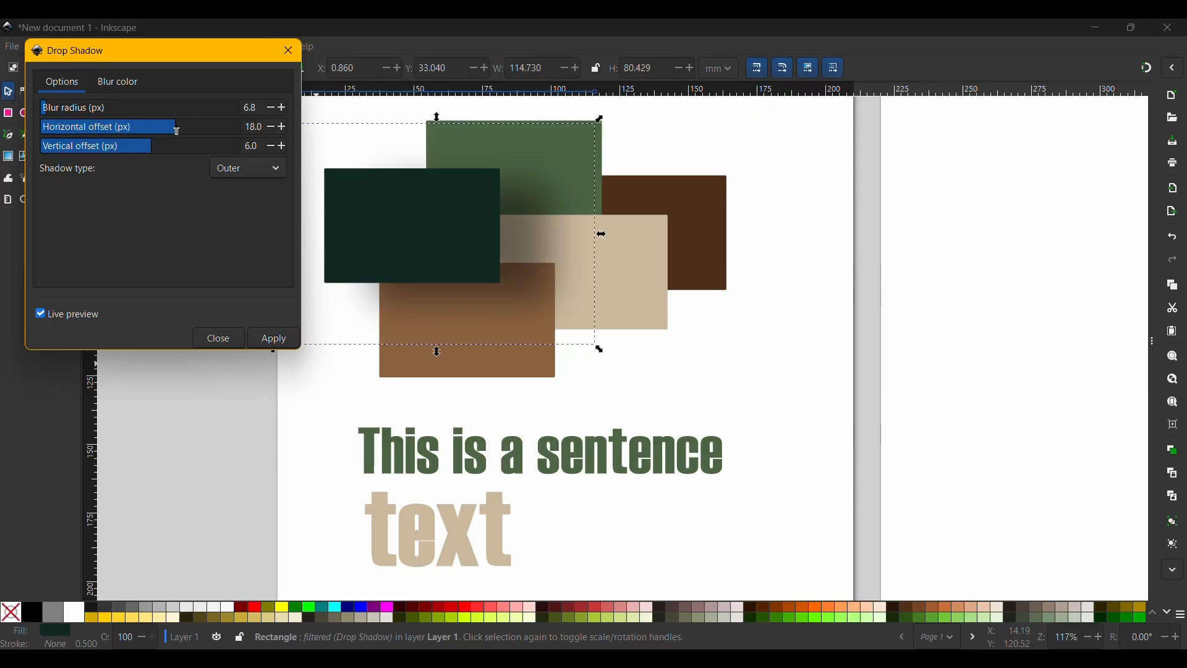
click(195, 130)
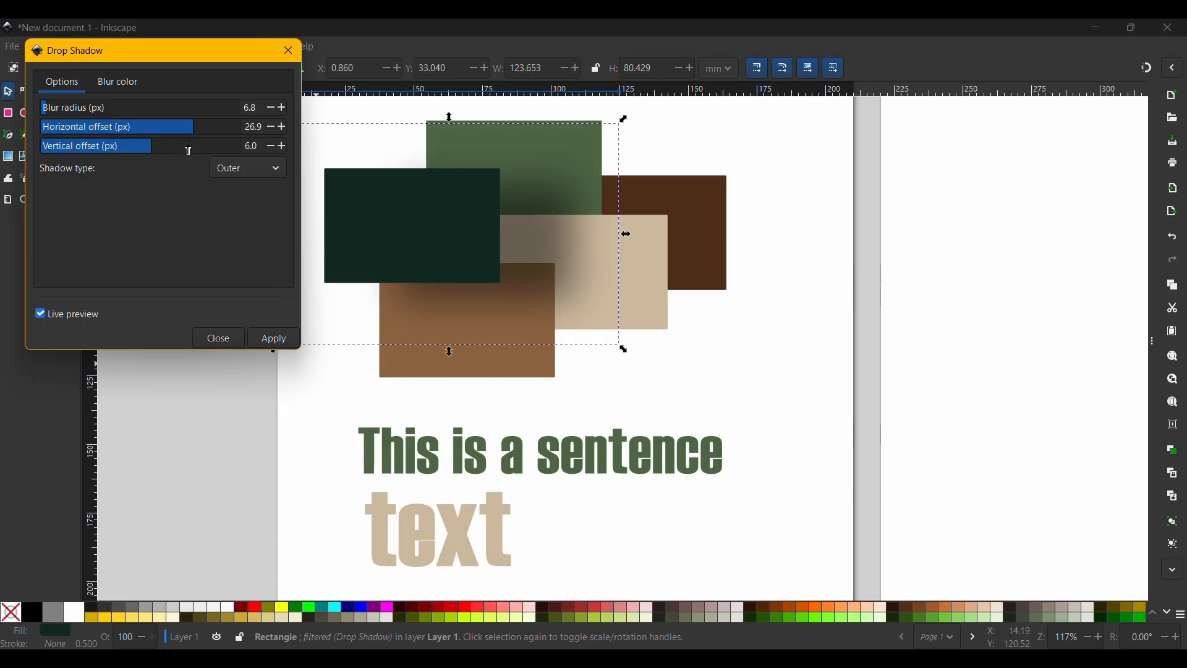
click(136, 148)
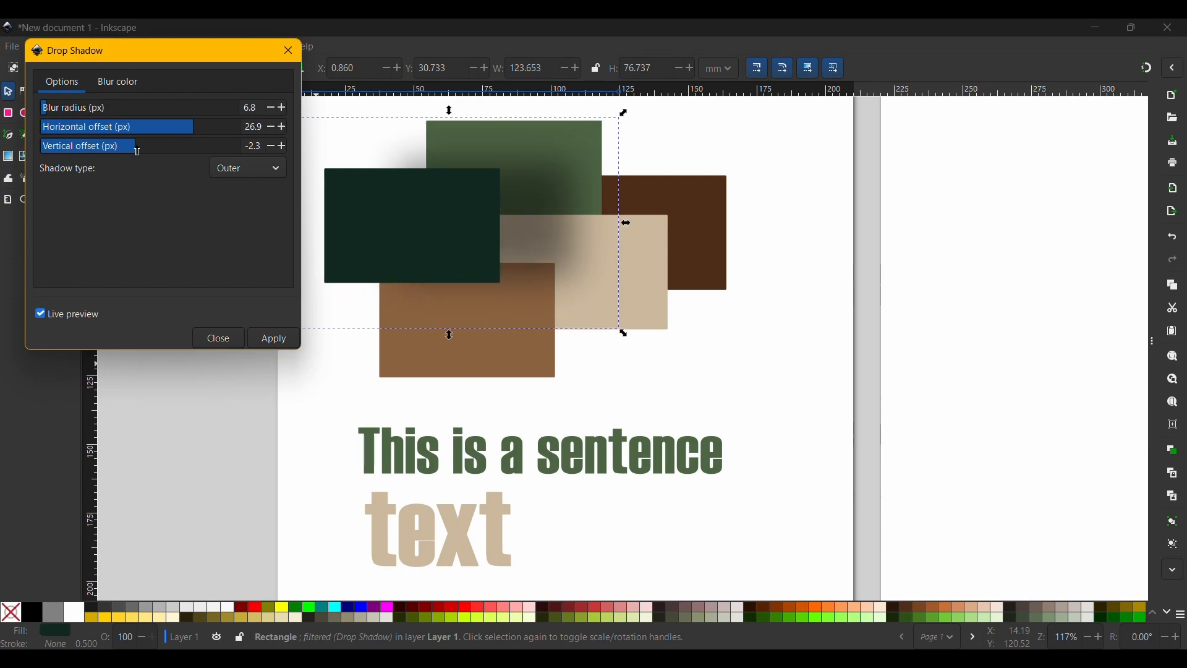
click(152, 148)
drag(152, 151, 172, 153)
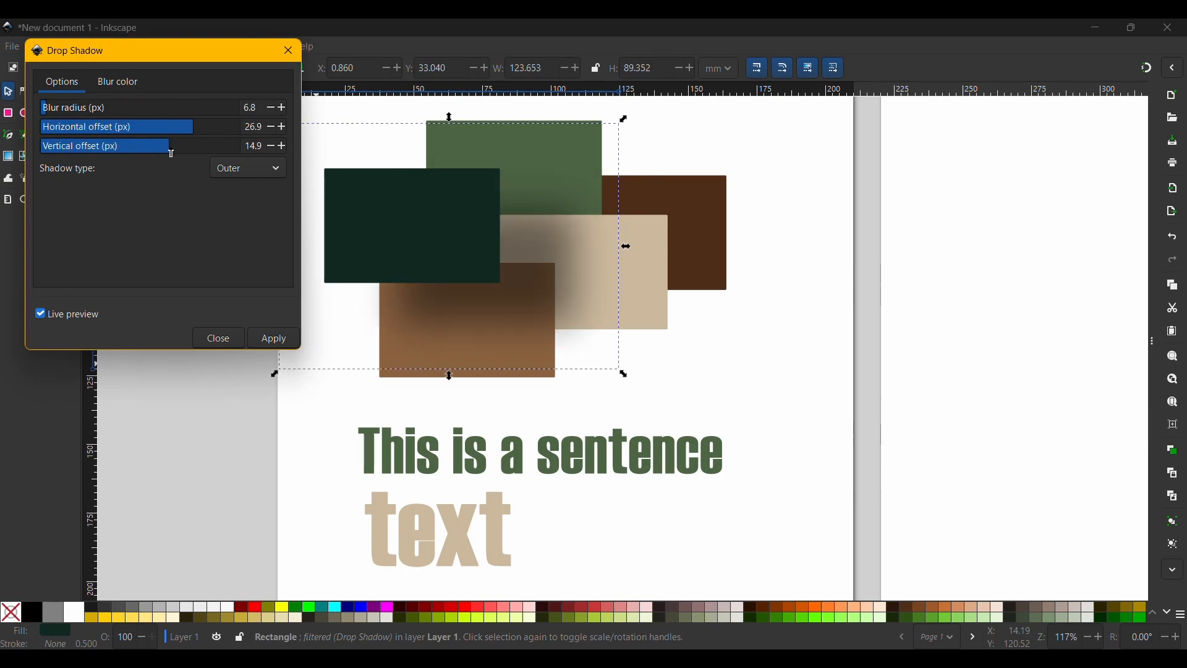
click(125, 149)
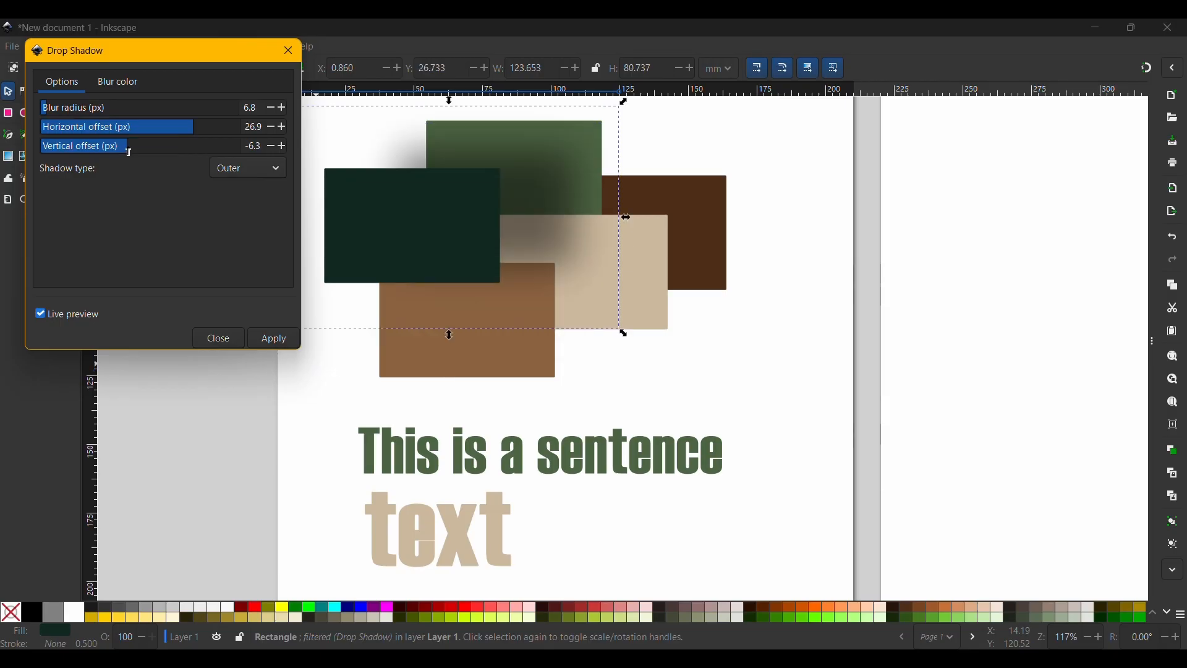
Set the shadow's horizontal offset to 11.5 px and vertical offset to 6 px, and apply the filter.
drag(133, 130, 163, 132)
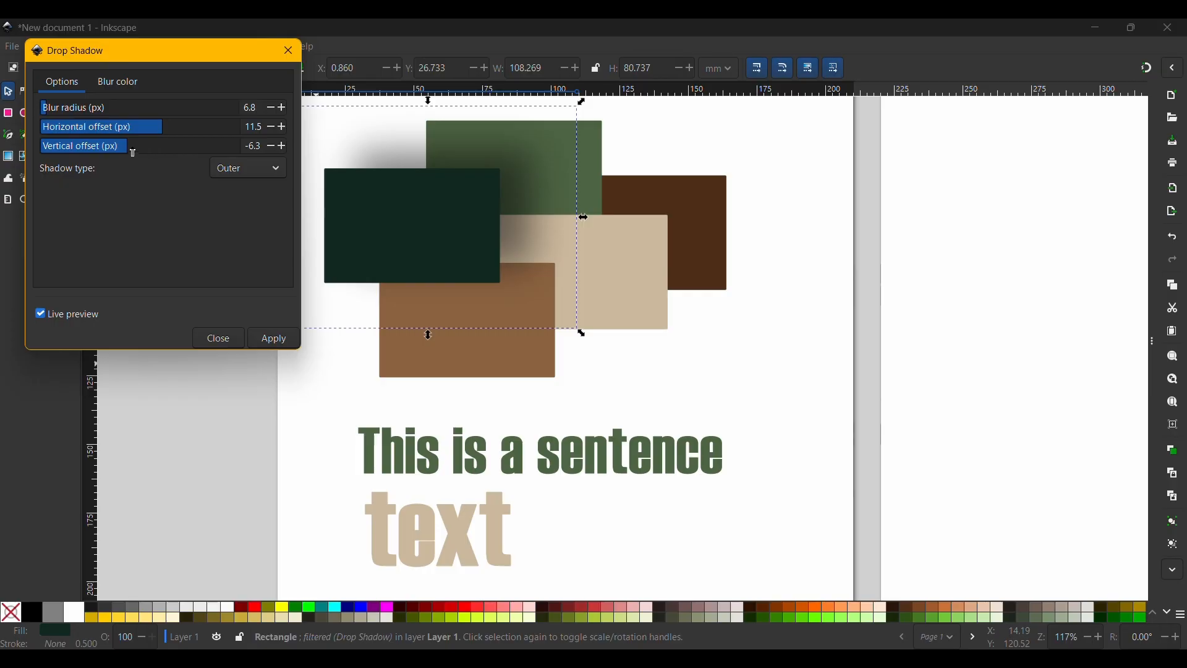
drag(129, 150, 153, 150)
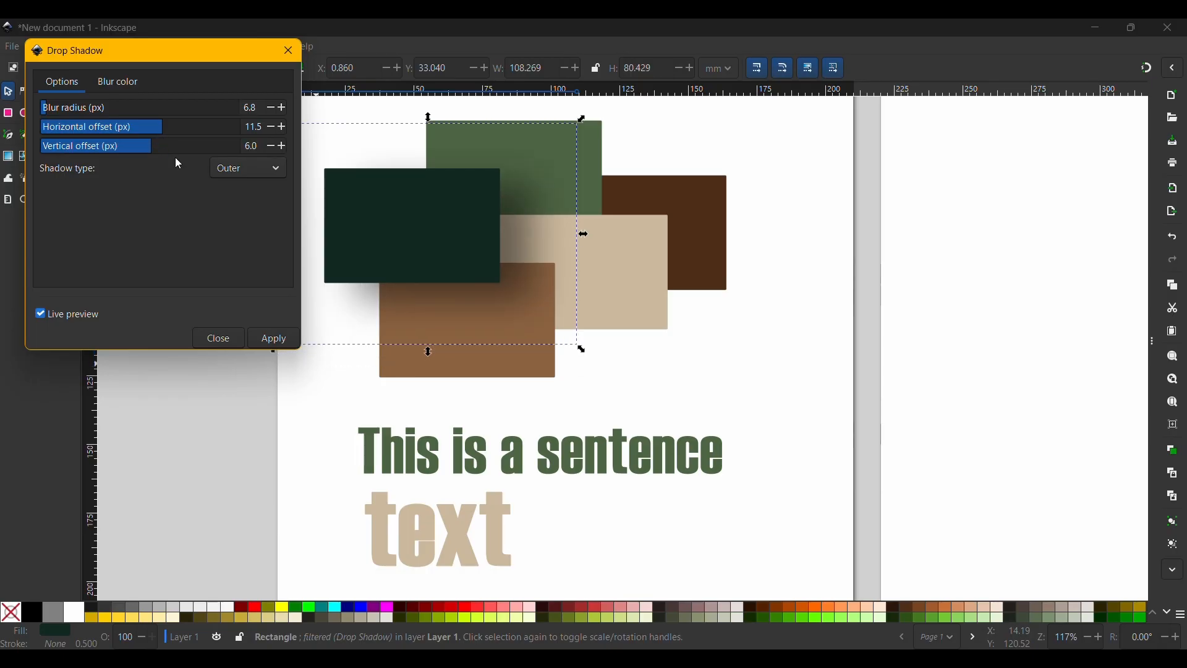
click(267, 342)
Set the blur color's hue to 116 and apply the drop shadow to the dark green rectangle again.
click(121, 86)
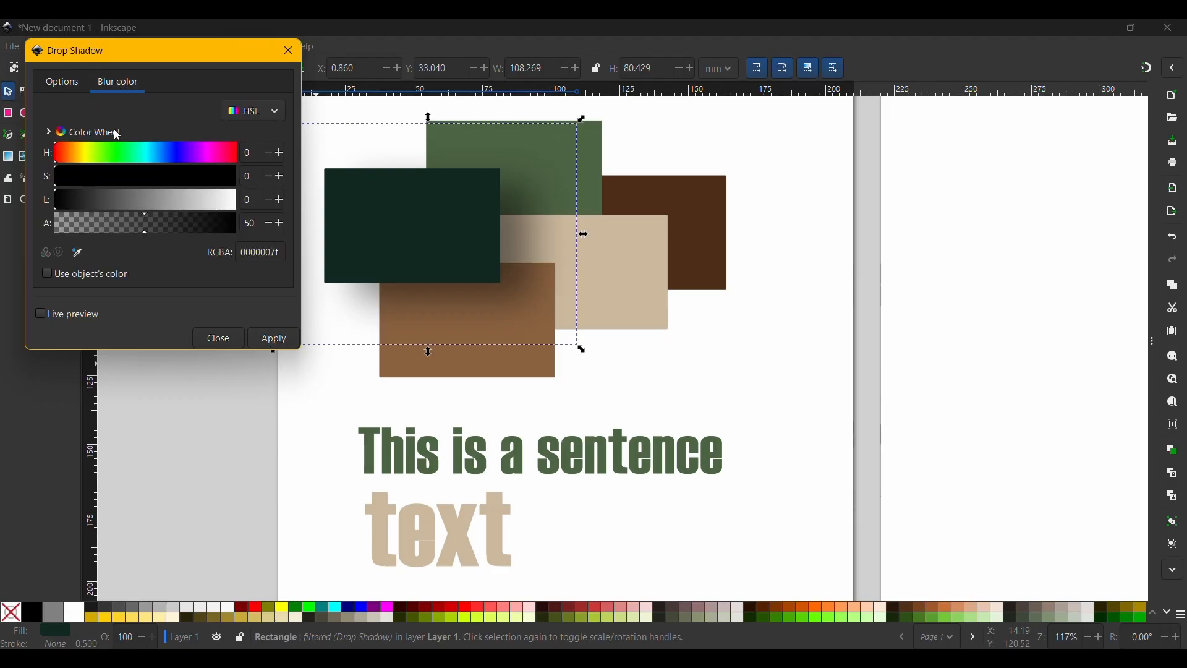
click(114, 153)
click(276, 341)
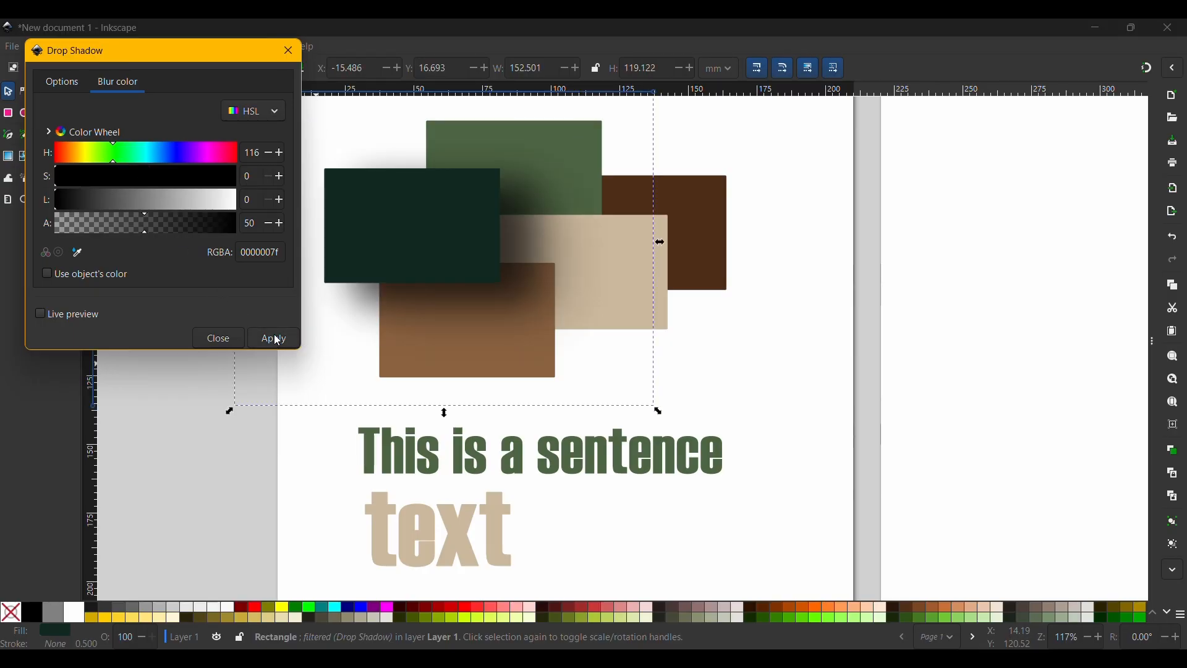
Set the blur color's hue to 249 with live preview enabled, apply the shadow once more and close the filter settings.
click(91, 317)
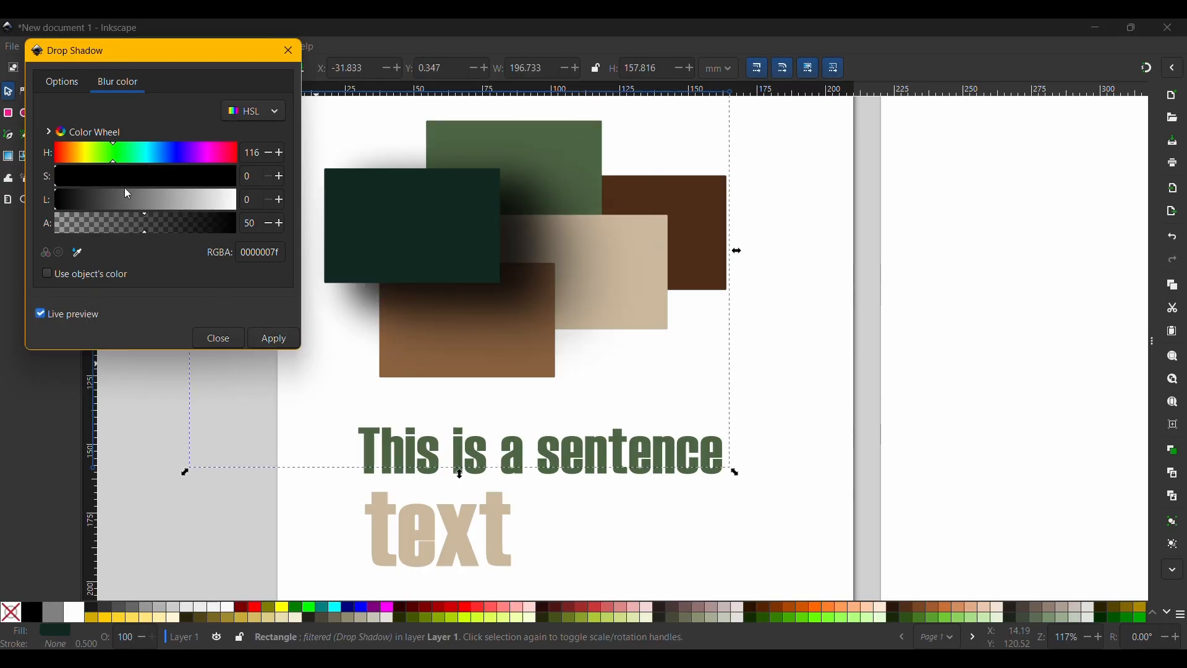
click(183, 160)
drag(172, 56, 185, 197)
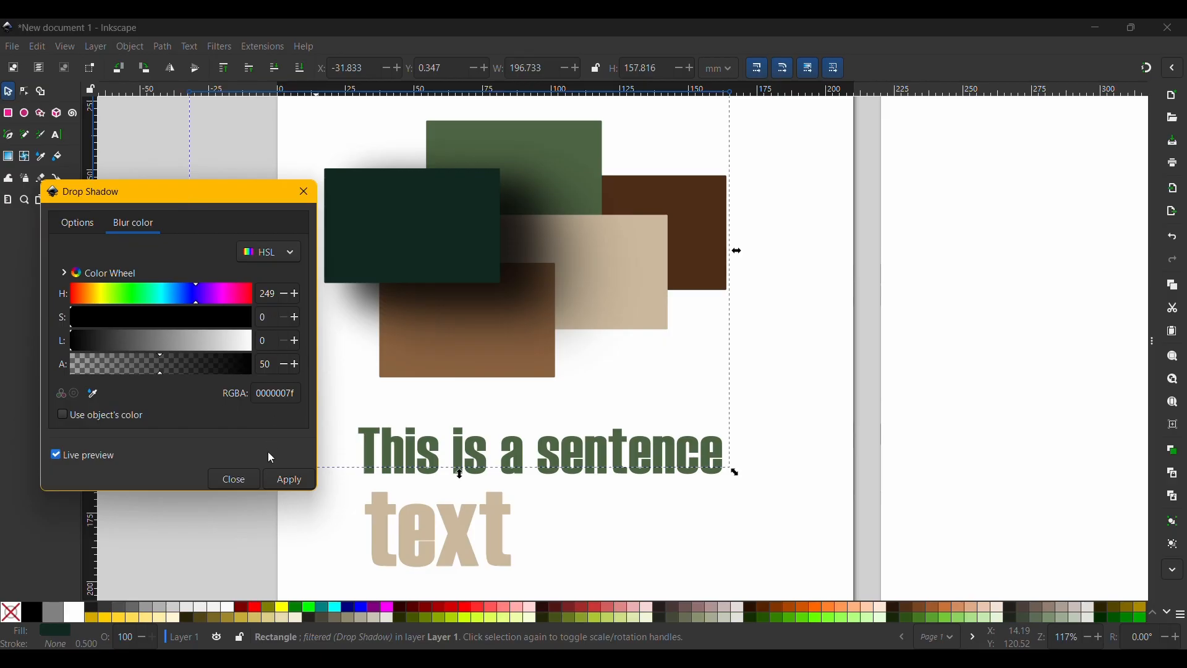
click(288, 482)
click(303, 192)
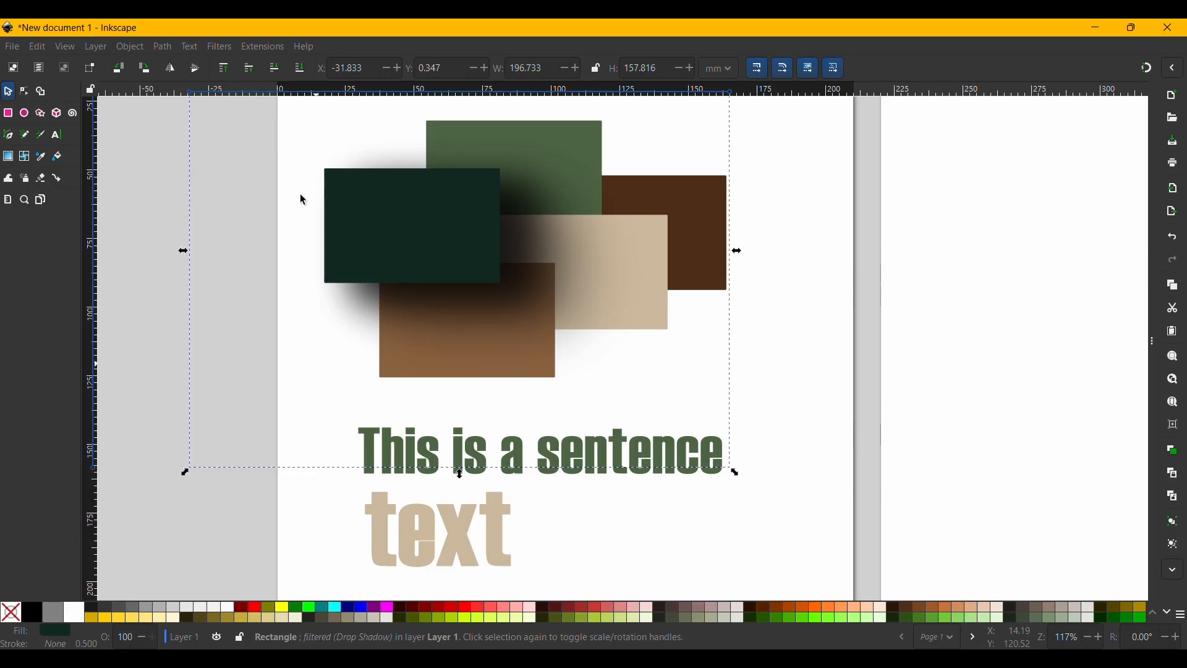
Move the dark green rectangle together with its shadow about 13 mm left and 2 mm up.
click(707, 473)
click(492, 283)
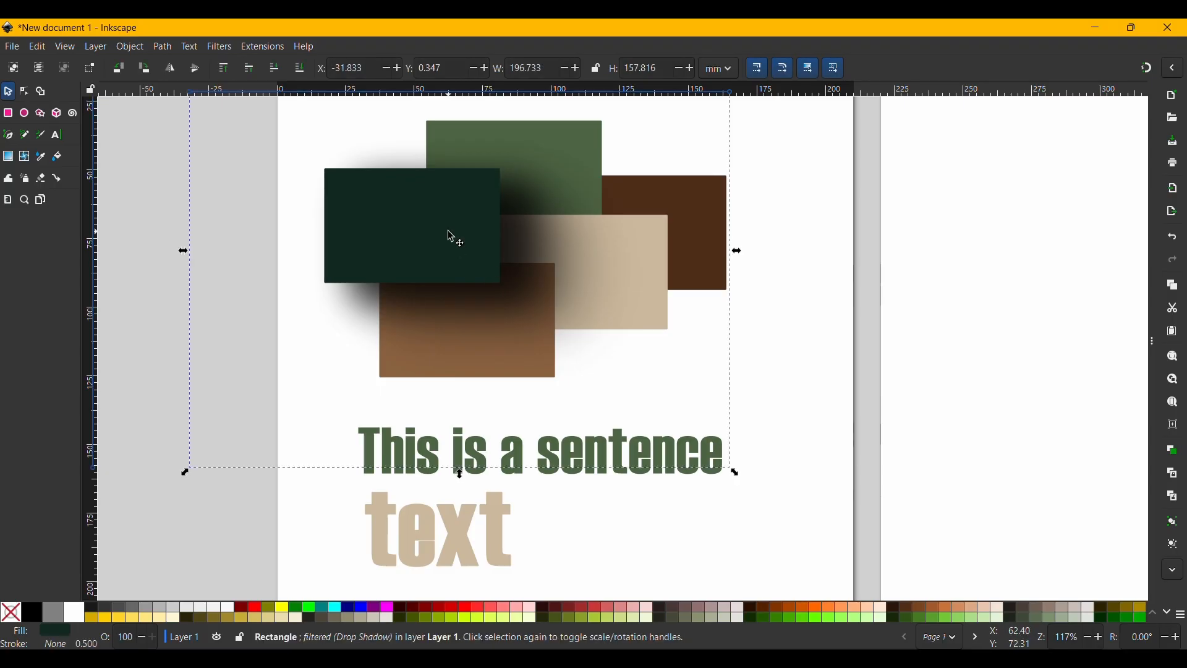
drag(453, 242, 418, 239)
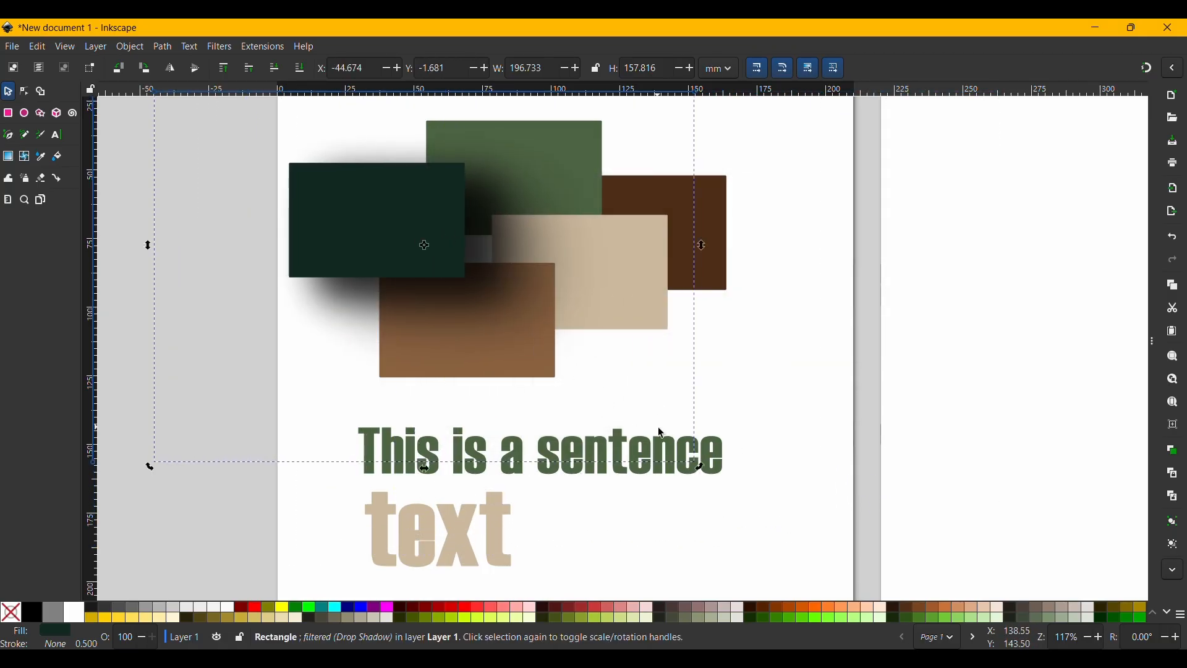
Apply a Drop Shadow filter with blur color 0000007f to the text "This is a sentence".
click(722, 459)
click(163, 46)
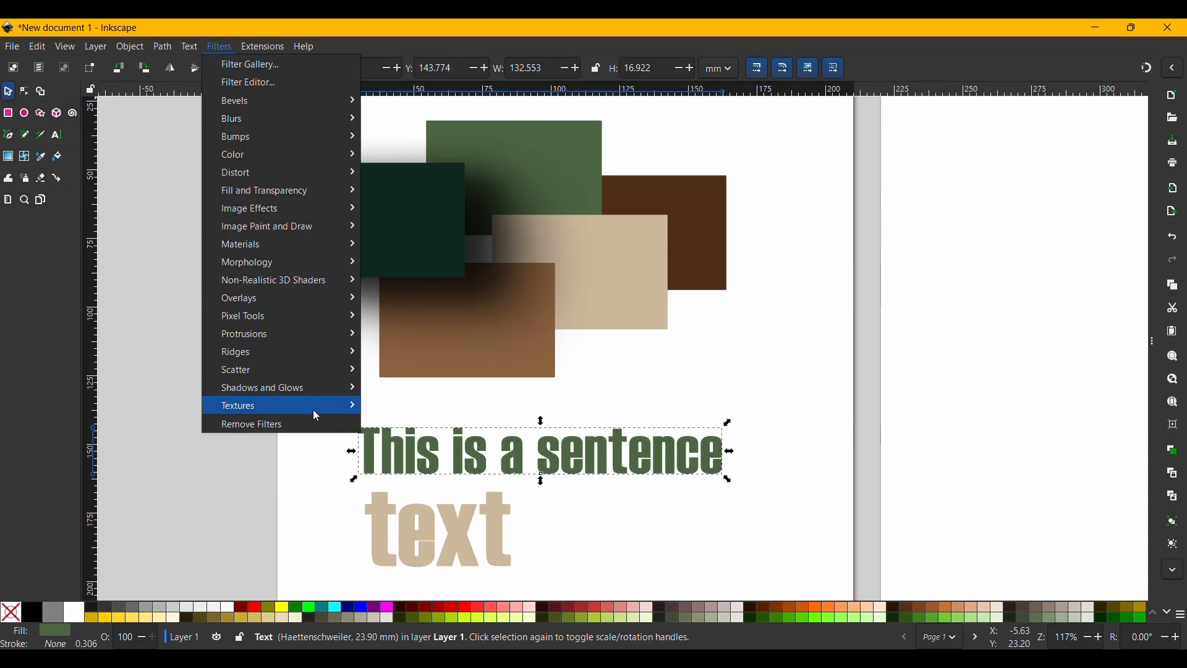
mouse_move(321, 399)
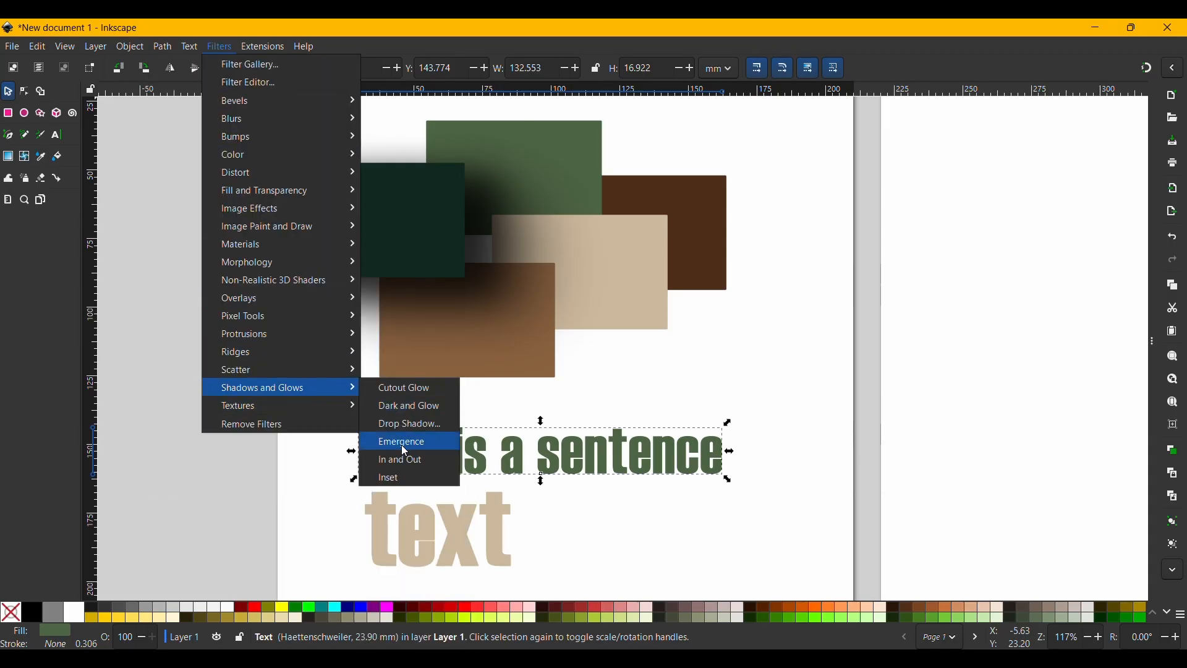
click(413, 422)
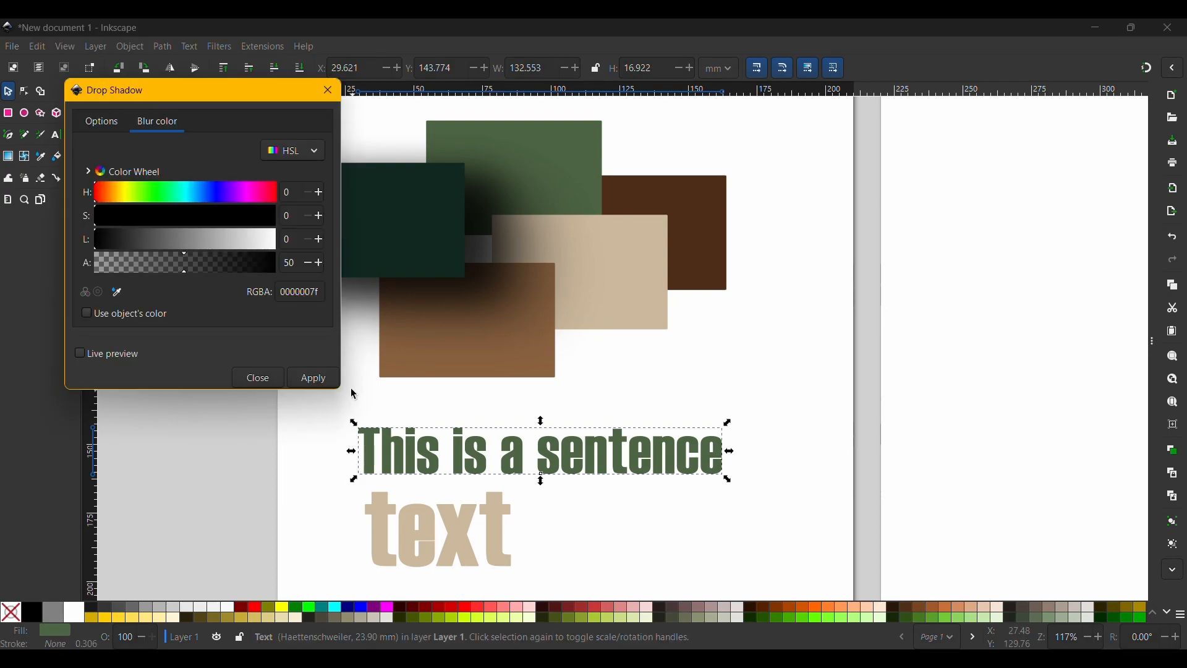
click(313, 379)
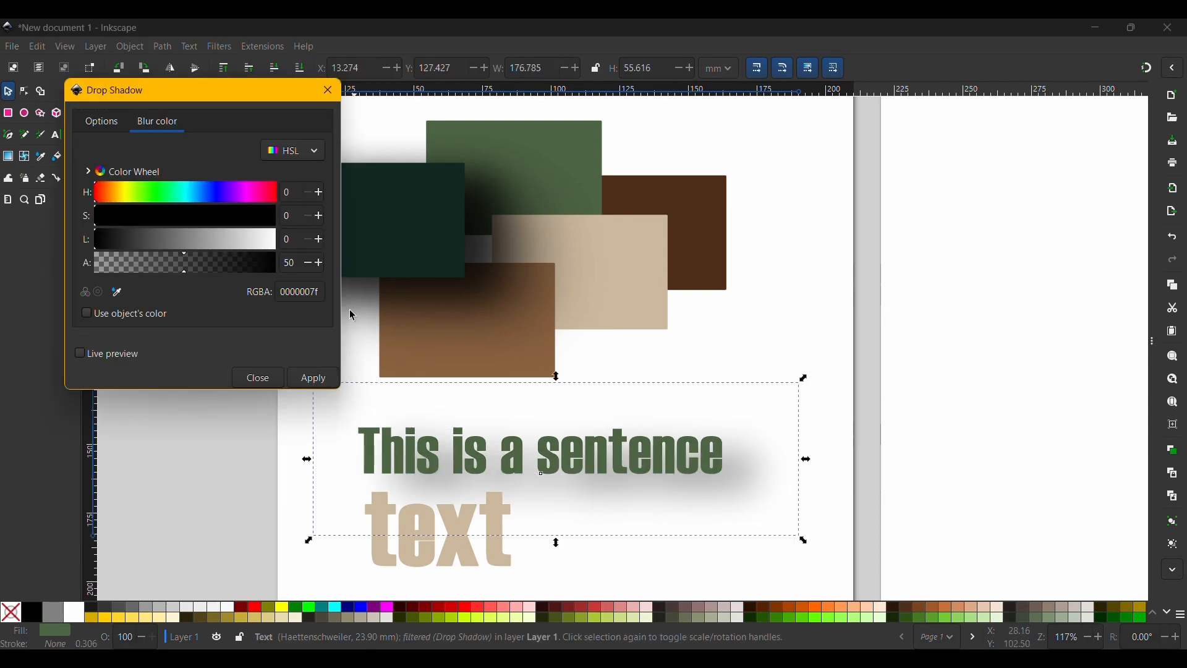